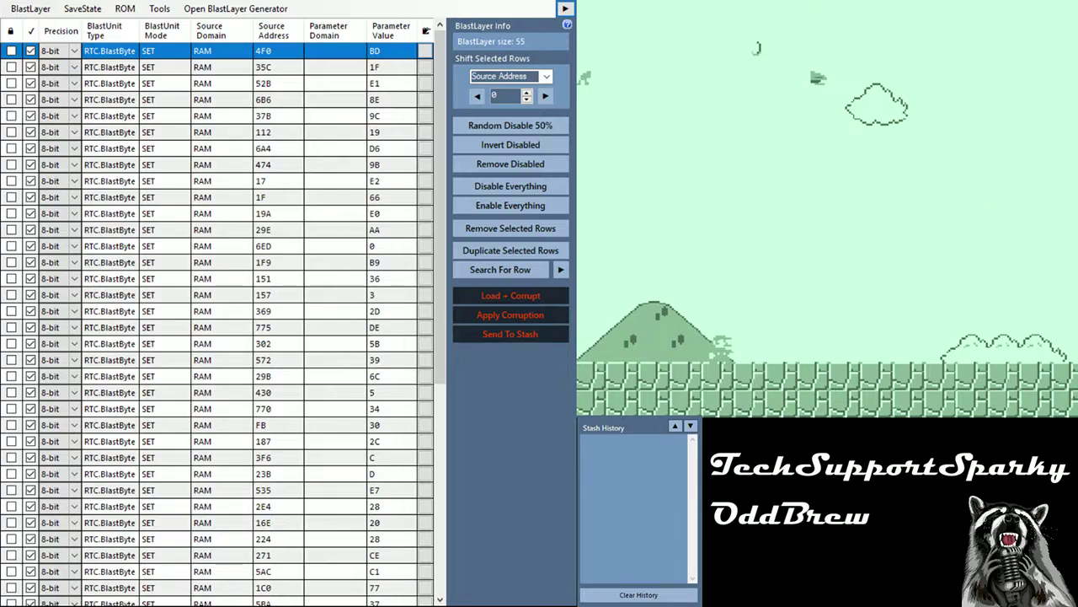
Look through the full BlastLayer list, examining the individual BlastUnit rows and their source addresses and values
scroll(314, 209, down, 1)
scroll(262, 220, down, 1)
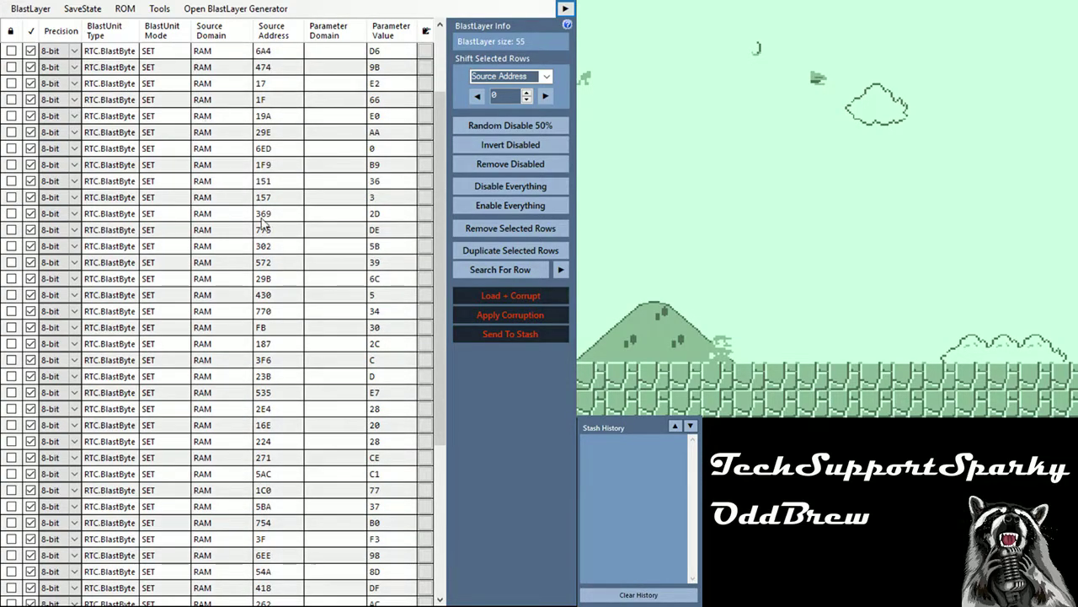
scroll(262, 221, down, 5)
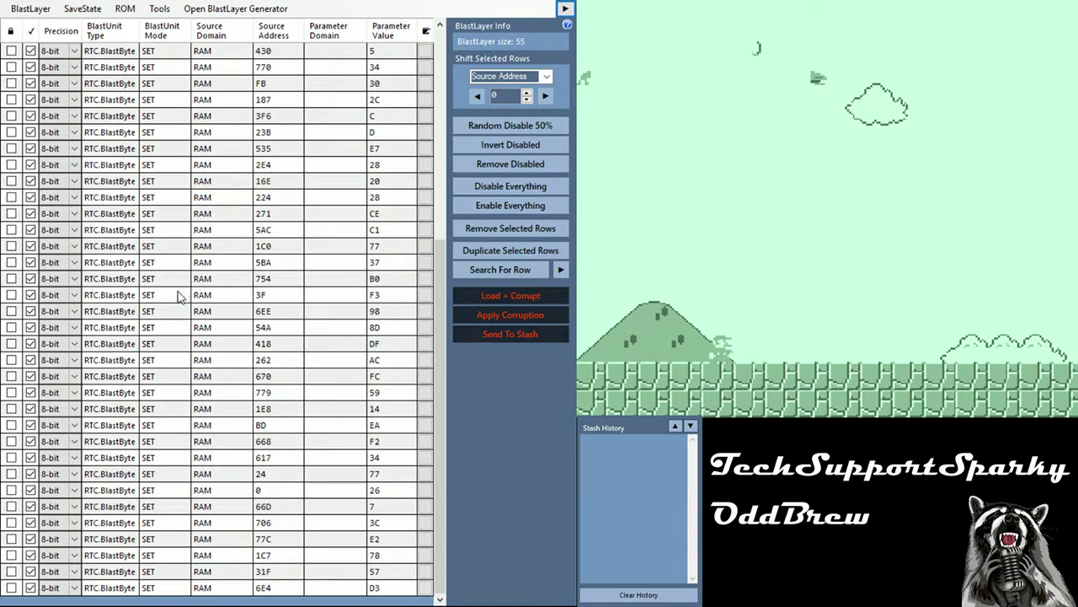
scroll(178, 295, up, 7)
click(130, 67)
click(125, 83)
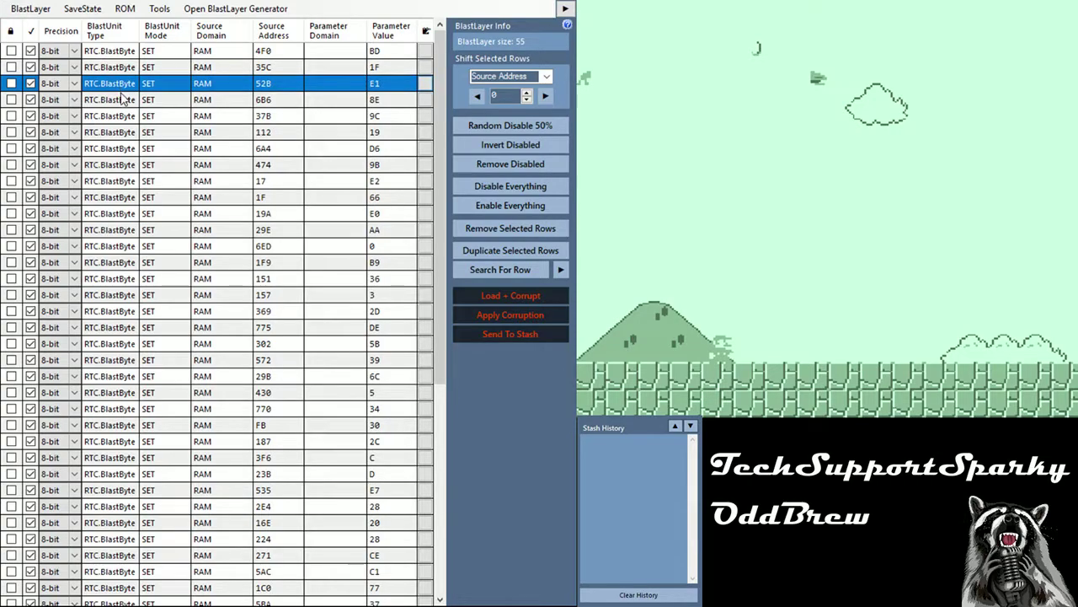
click(122, 99)
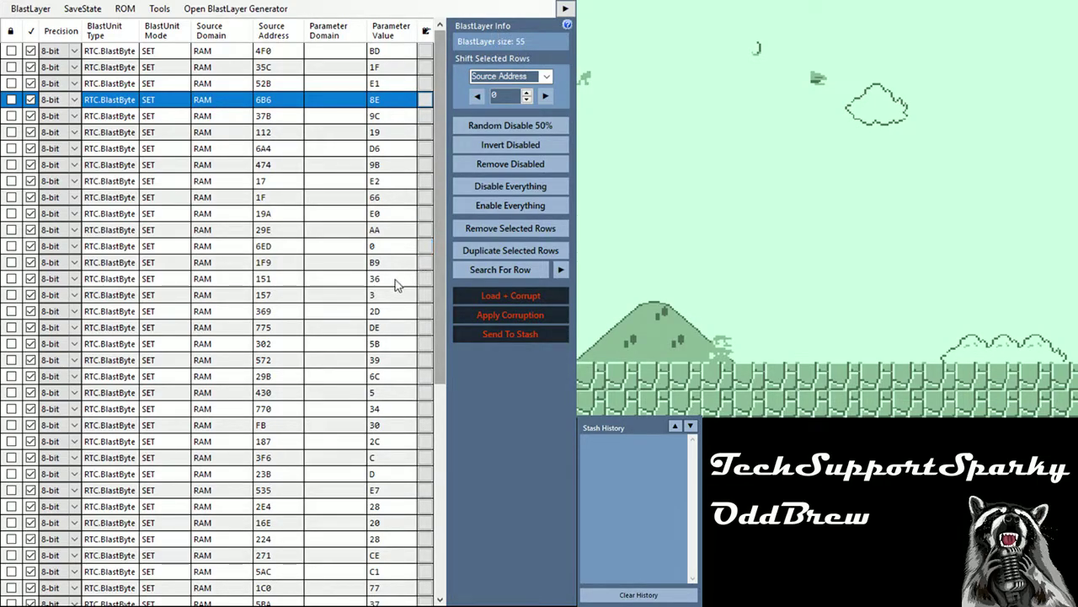
Disable the units at source addresses 6B6, 37B, 112, 474, 17 and 1F, and test the remaining ones with Load + Corrupt
click(30, 99)
click(31, 116)
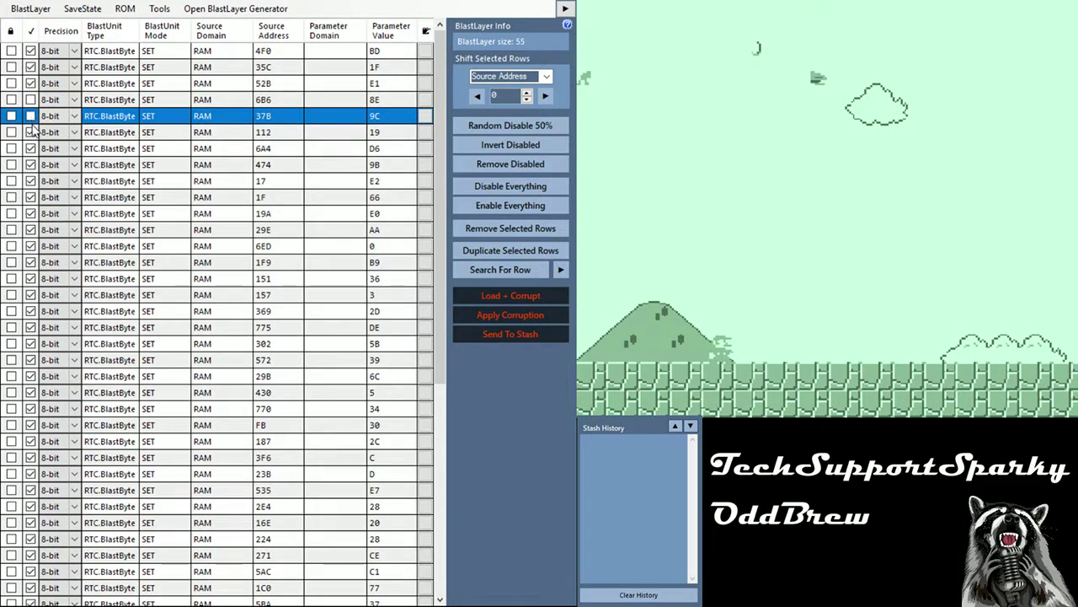
click(30, 131)
click(30, 164)
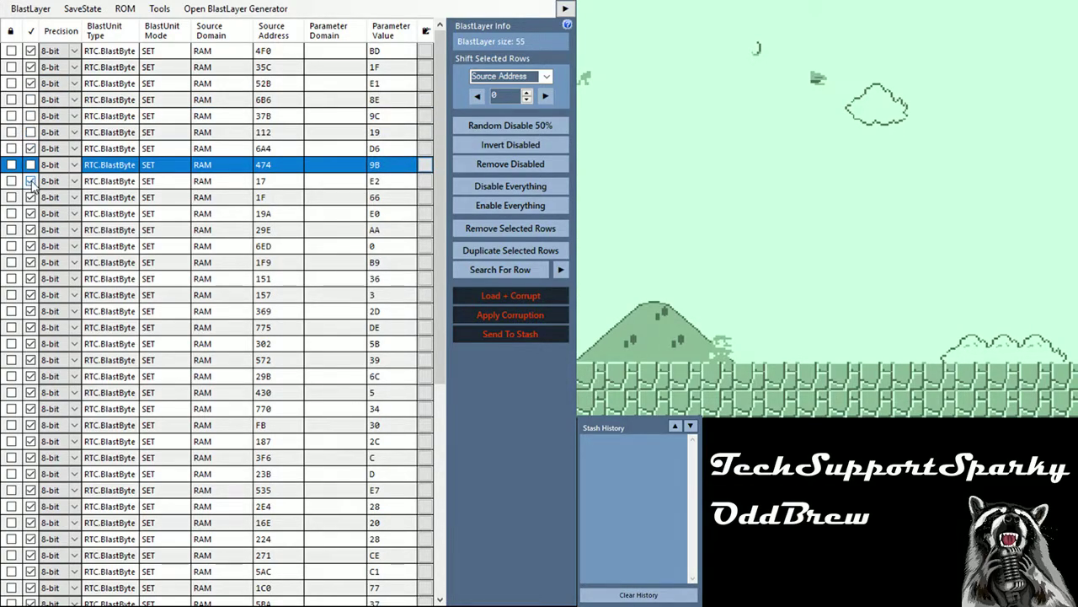
click(31, 180)
click(31, 196)
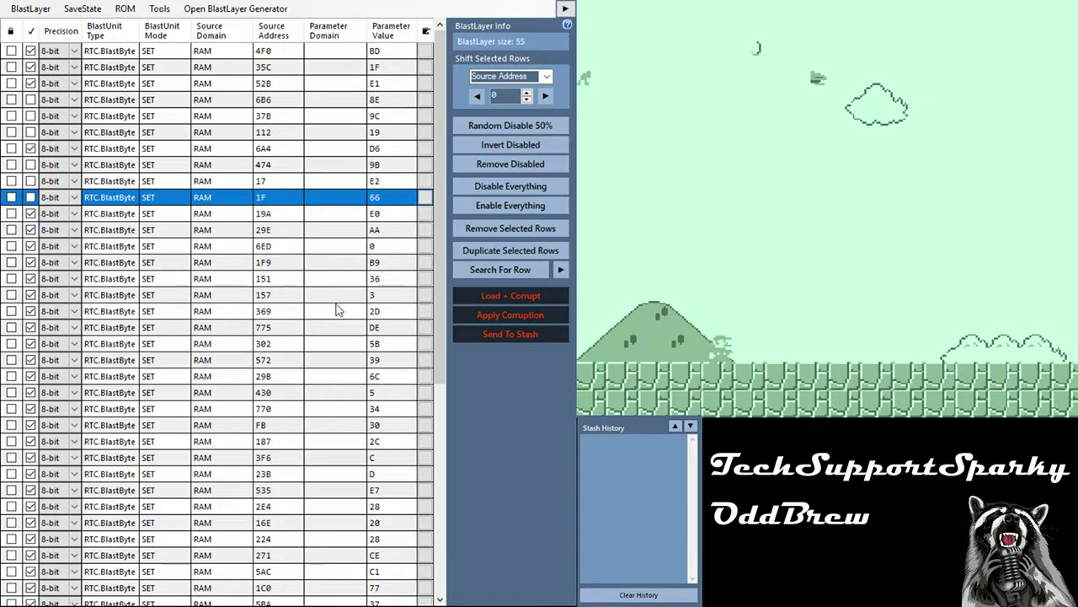
click(527, 296)
scroll(219, 321, down, 2)
scroll(219, 320, up, 1)
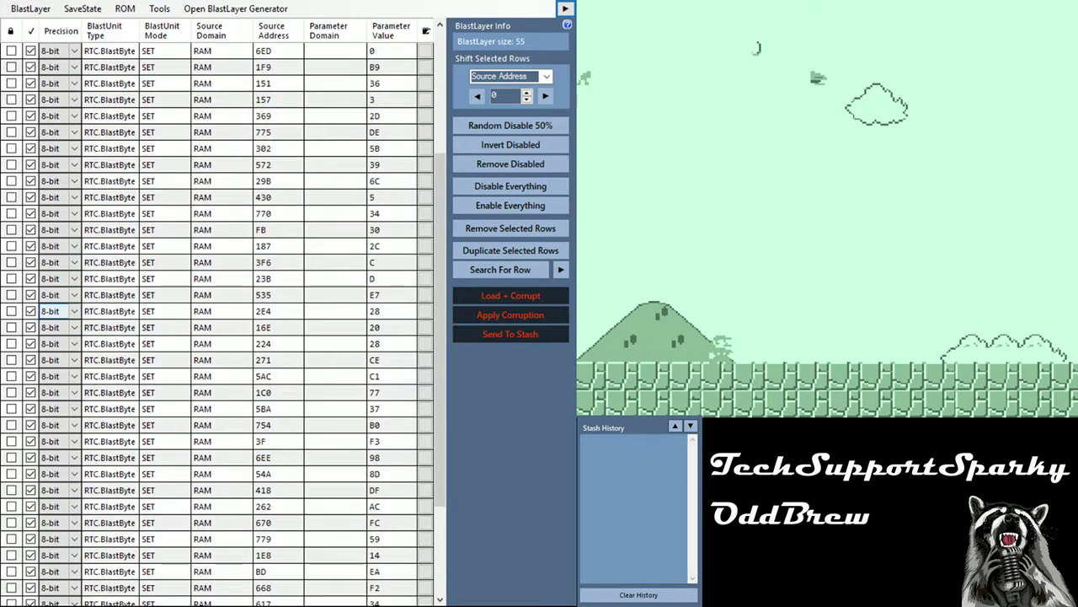
scroll(219, 320, up, 1)
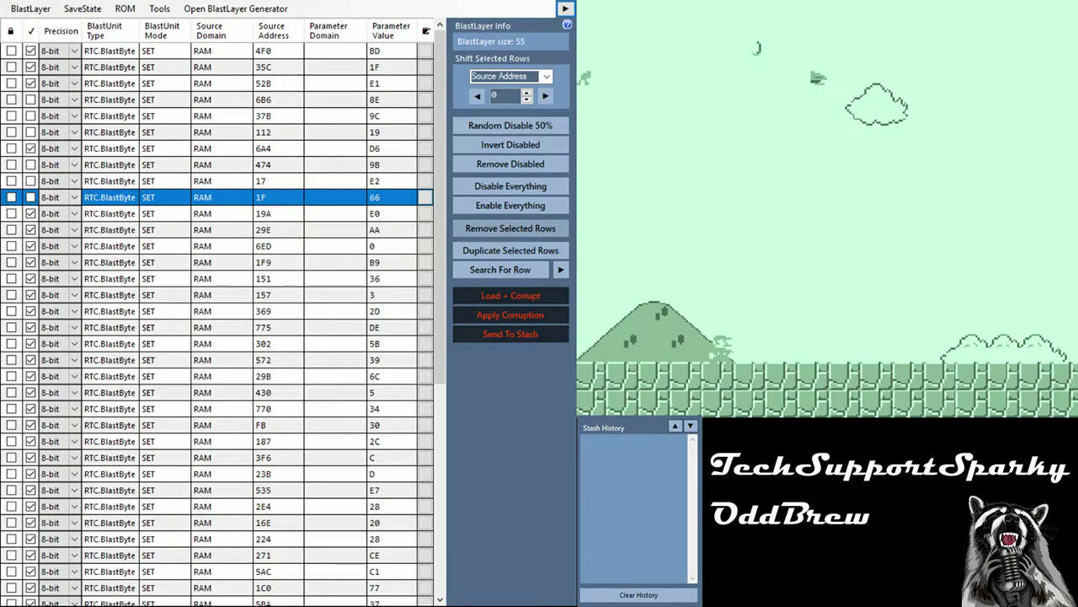
Randomly disable 50% of the BlastLayer, test it with Load + Corrupt, and remove the half that does not cause the green screen
click(518, 125)
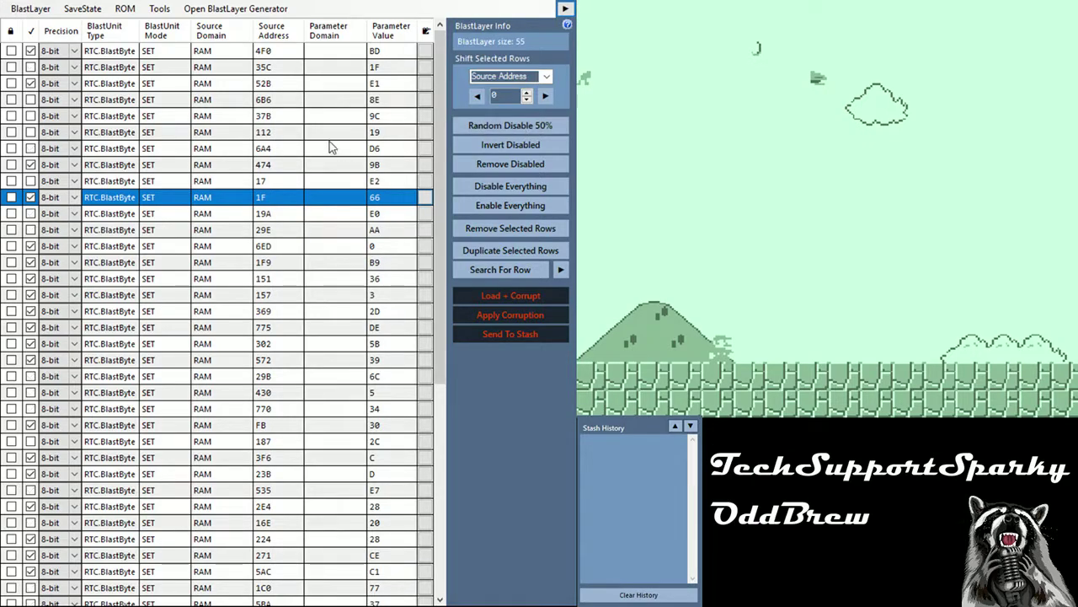
scroll(221, 130, down, 4)
scroll(215, 139, down, 3)
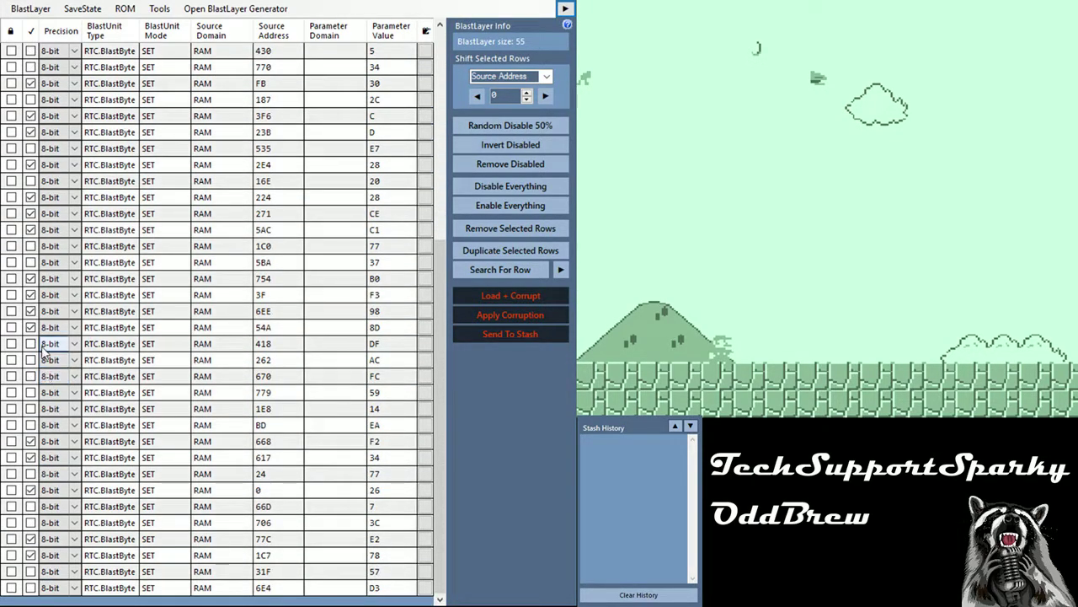
scroll(215, 337, up, 7)
click(294, 197)
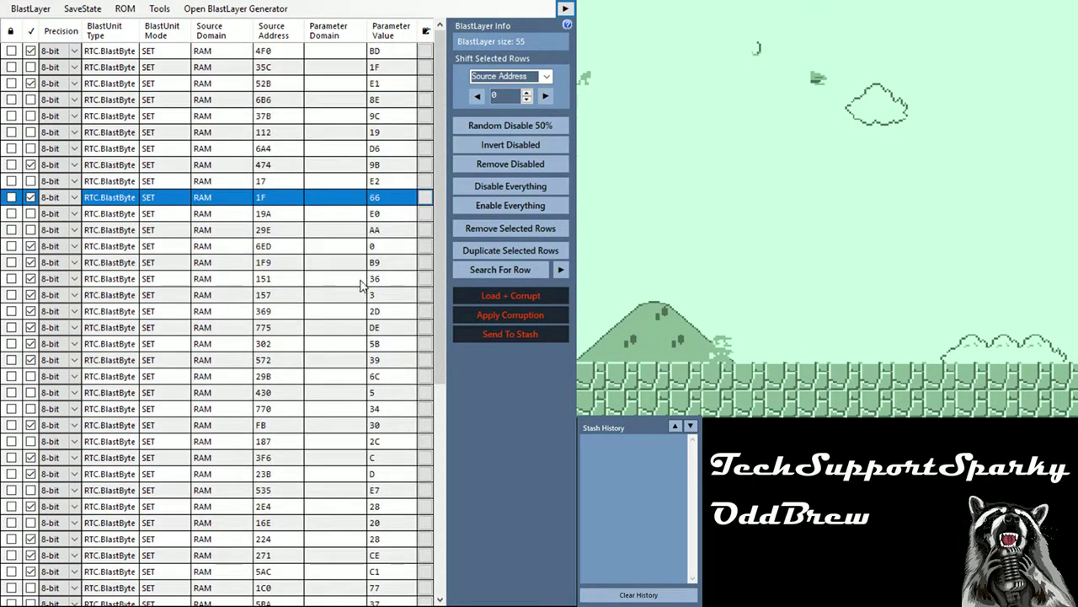
click(494, 295)
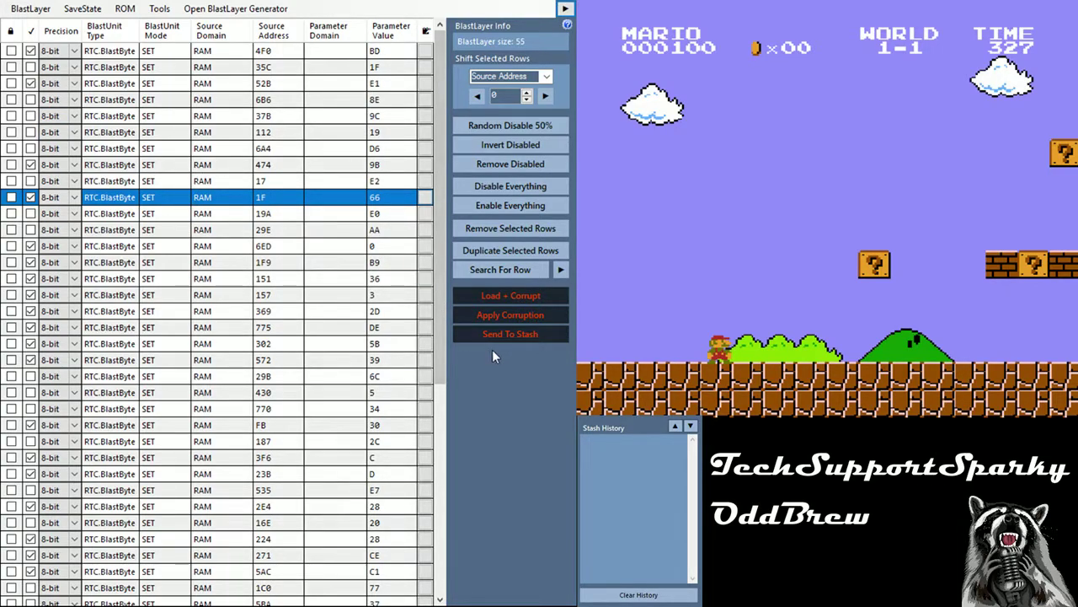
click(508, 147)
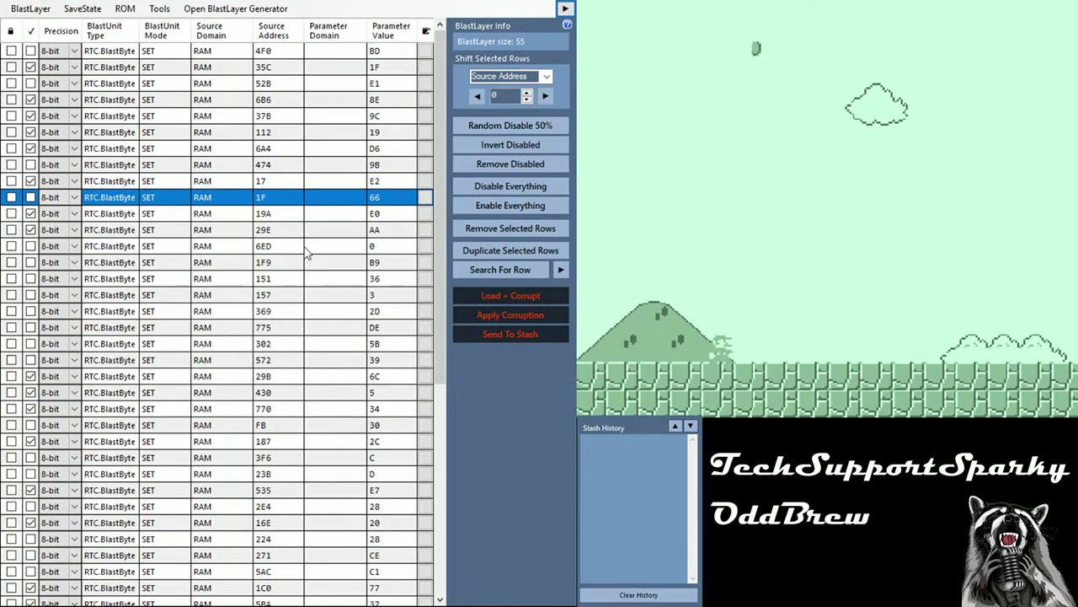
click(505, 164)
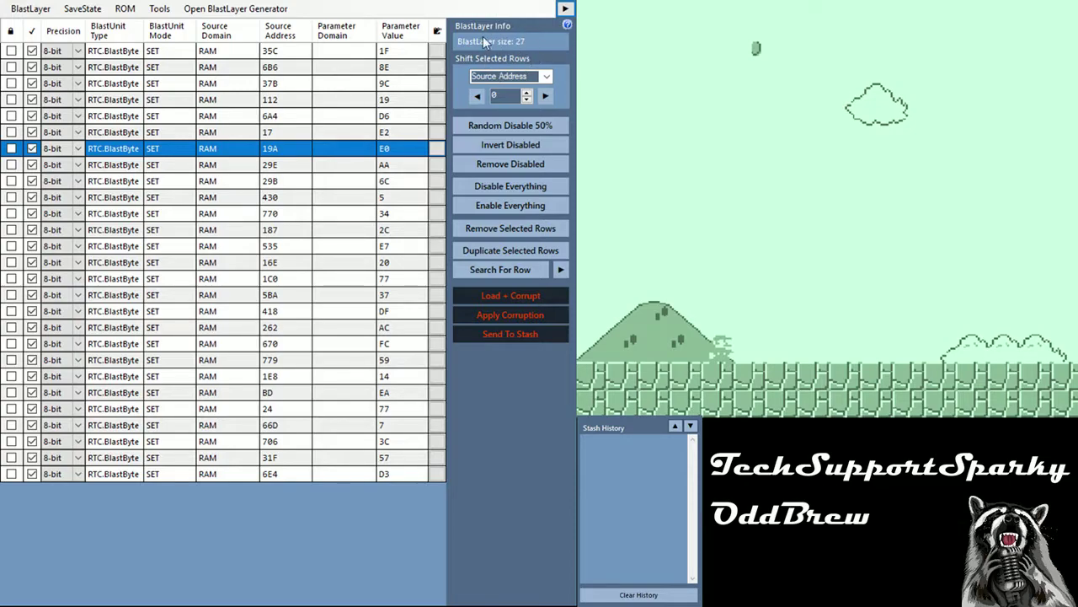
Split the 27-unit BlastLayer at random, test both halves with Load + Corrupt, and remove the units not producing the green screen
click(498, 127)
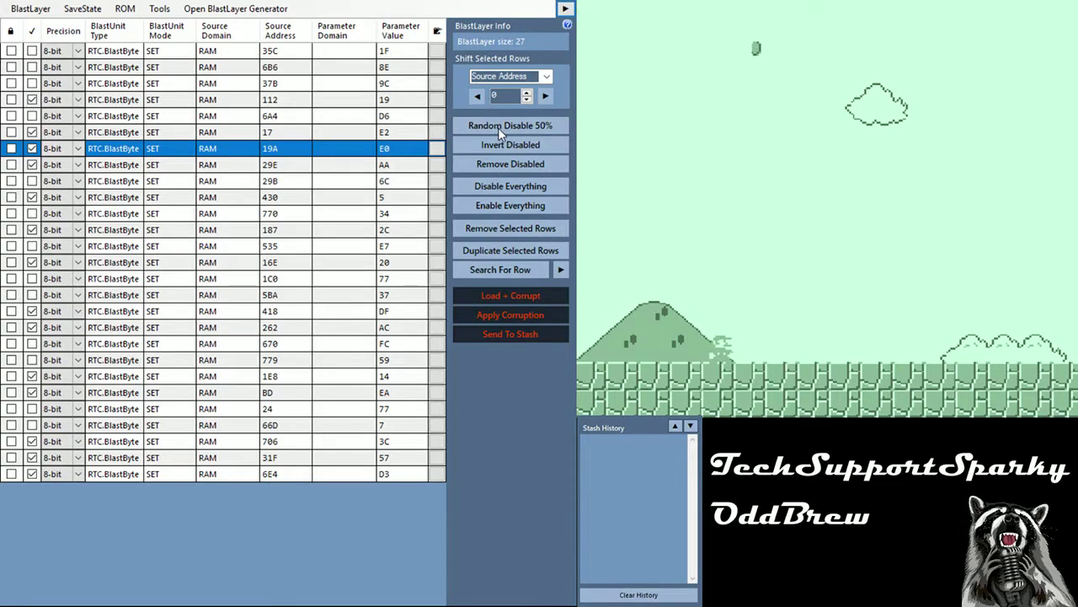
click(512, 297)
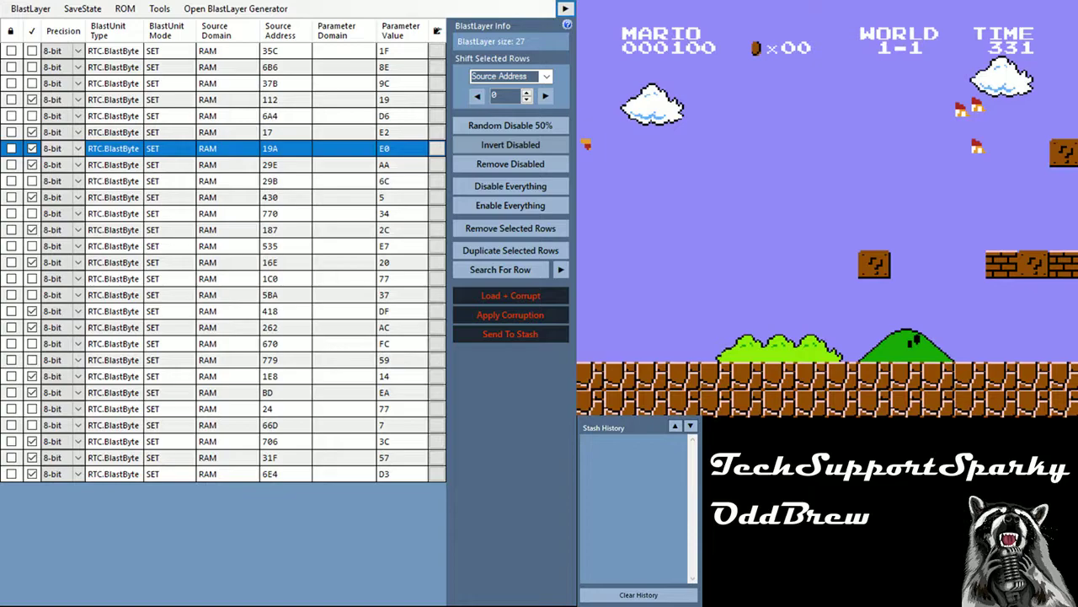
click(511, 145)
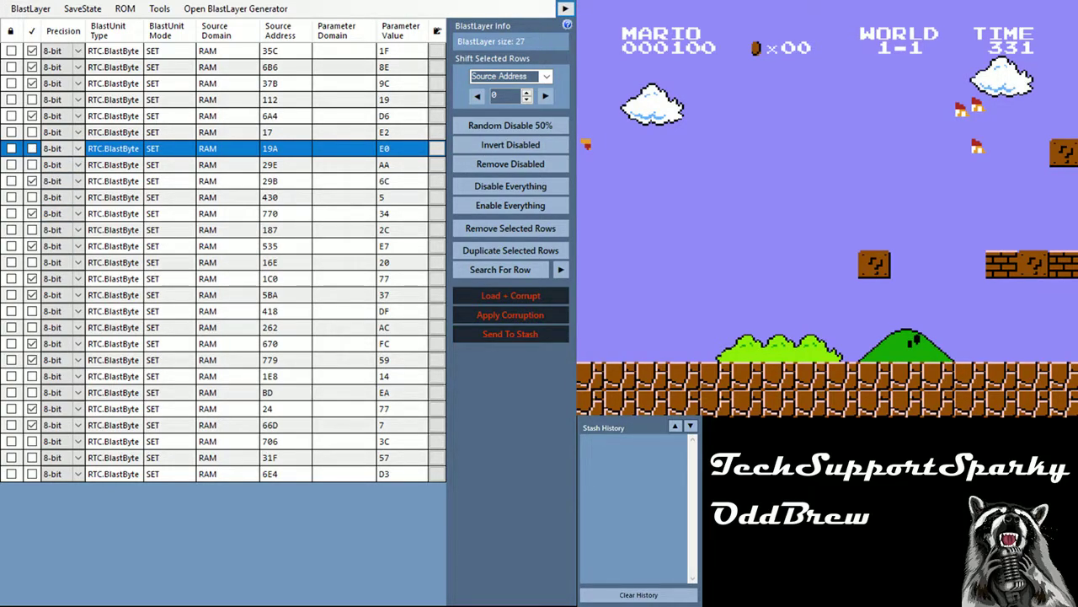
click(530, 295)
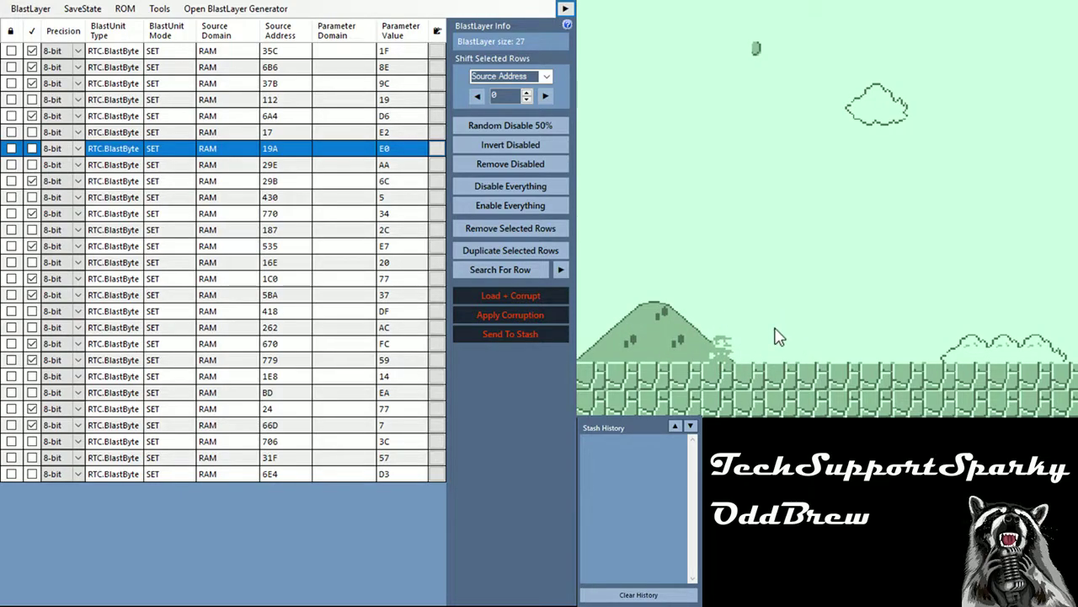
click(500, 162)
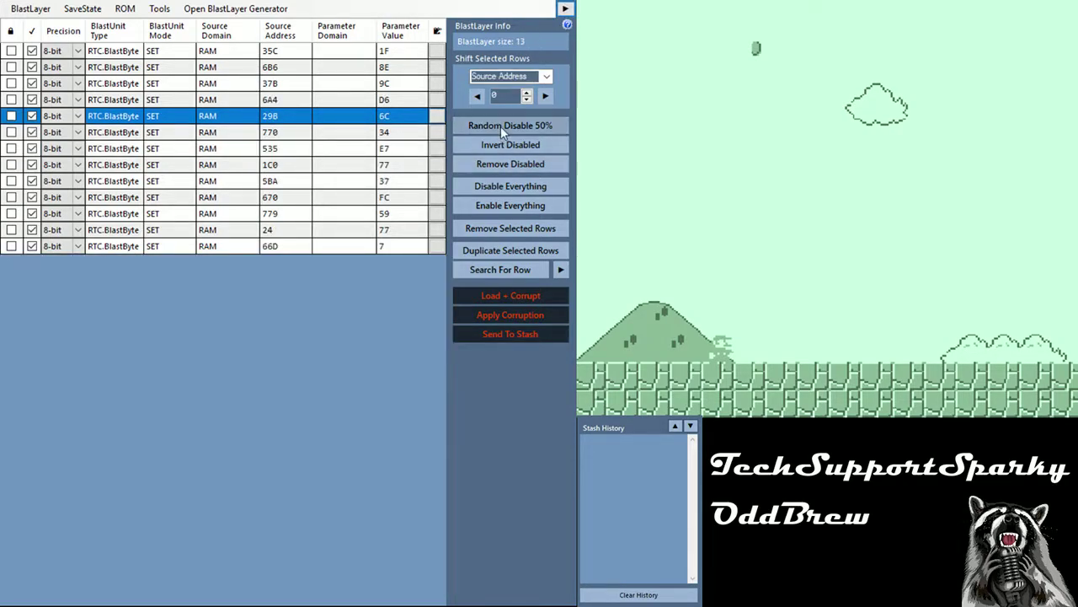
Randomly disable 50% of the 13-unit BlastLayer and remove the disabled units
click(500, 126)
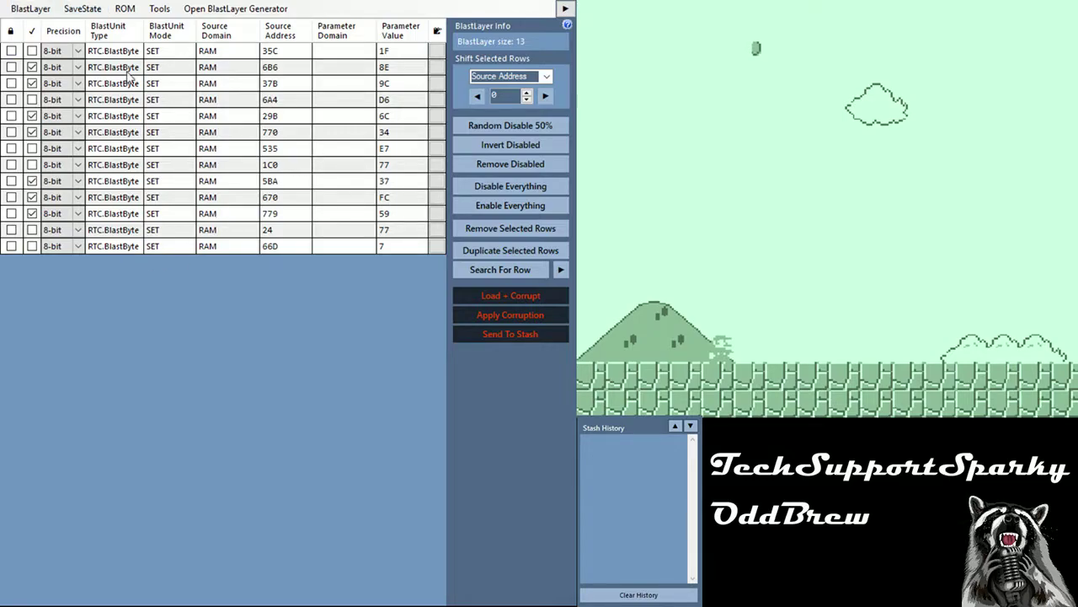
click(503, 160)
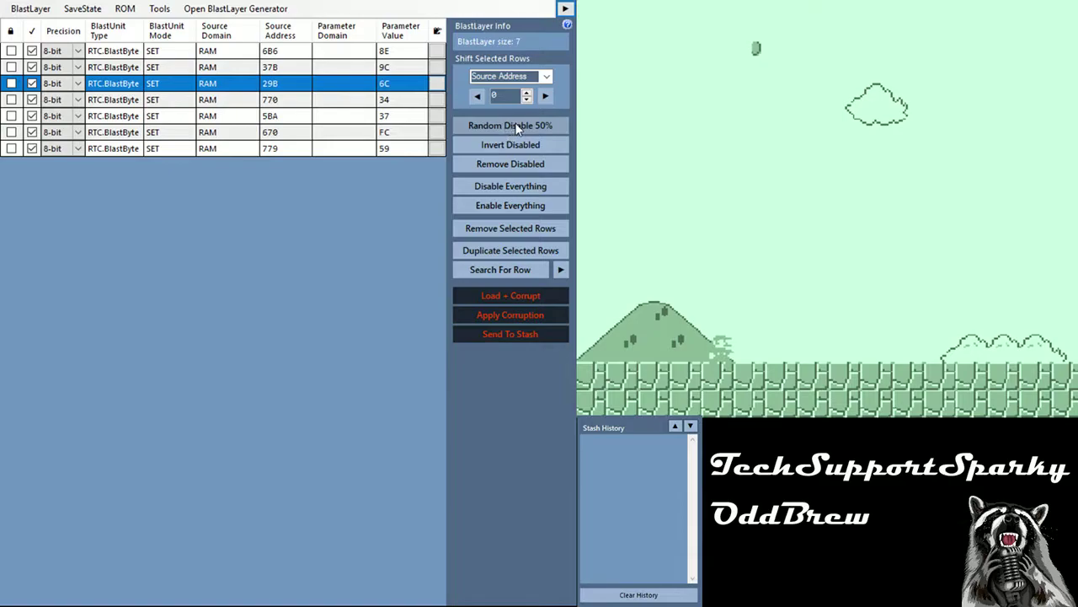
Randomly halve the seven-unit BlastLayer, test each half with Load + Corrupt, and keep only units 37B, 29B and 779
click(517, 126)
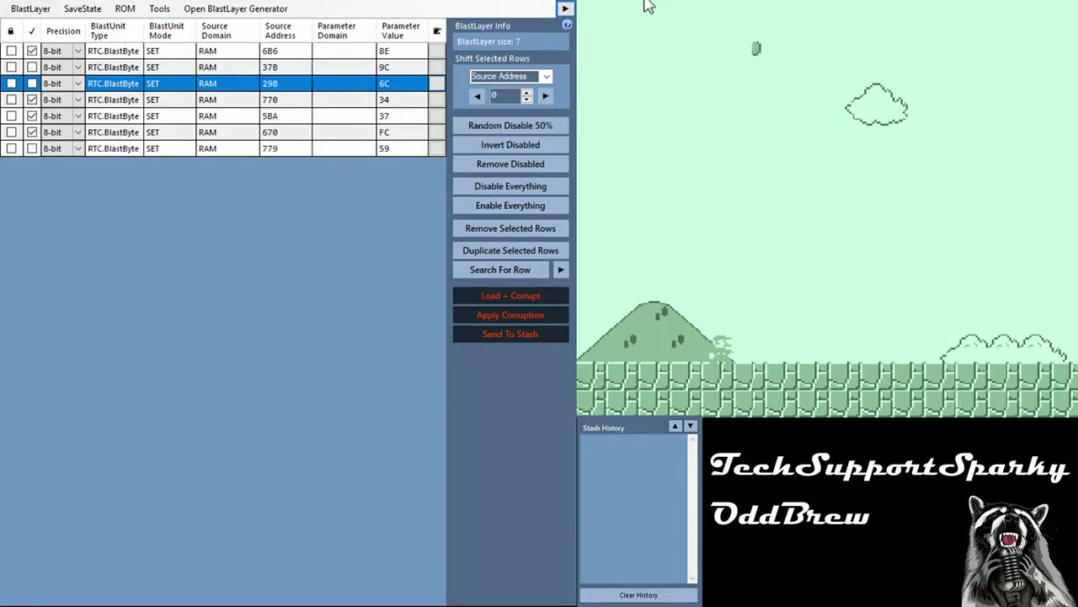
click(513, 297)
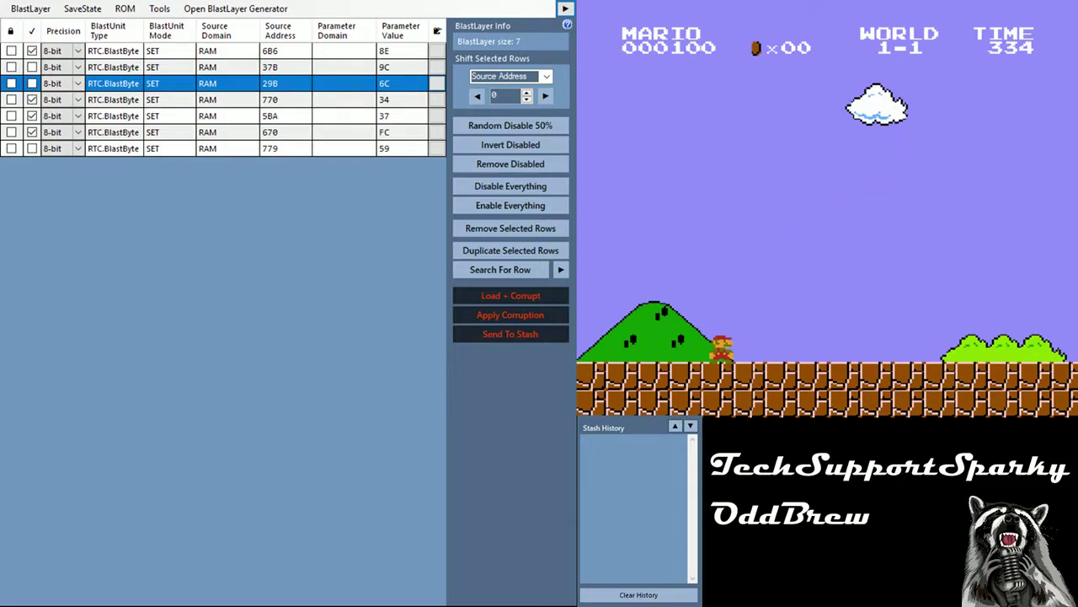
click(527, 146)
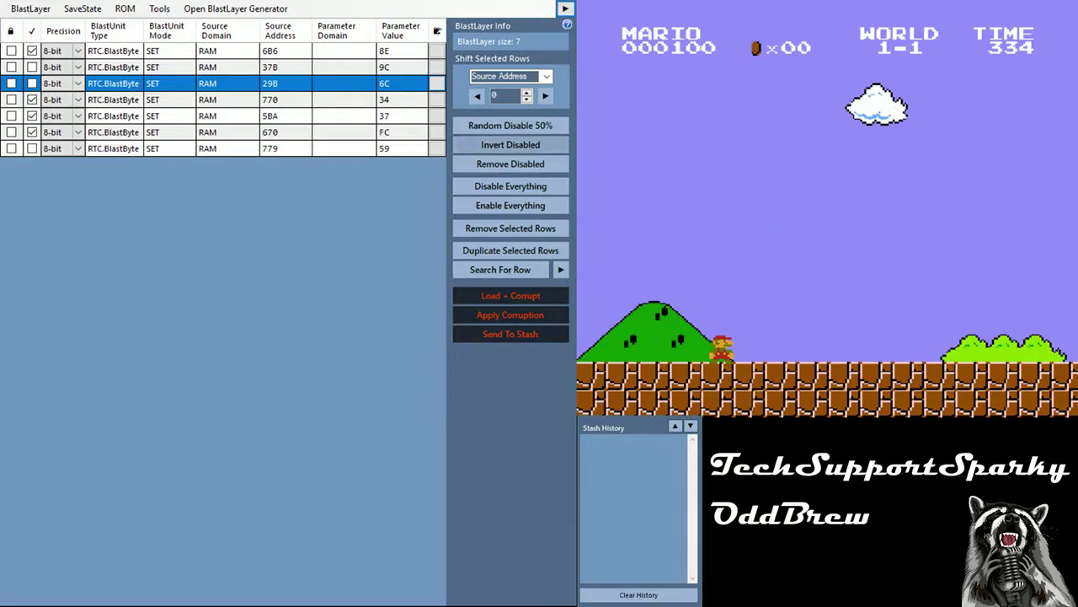
click(523, 144)
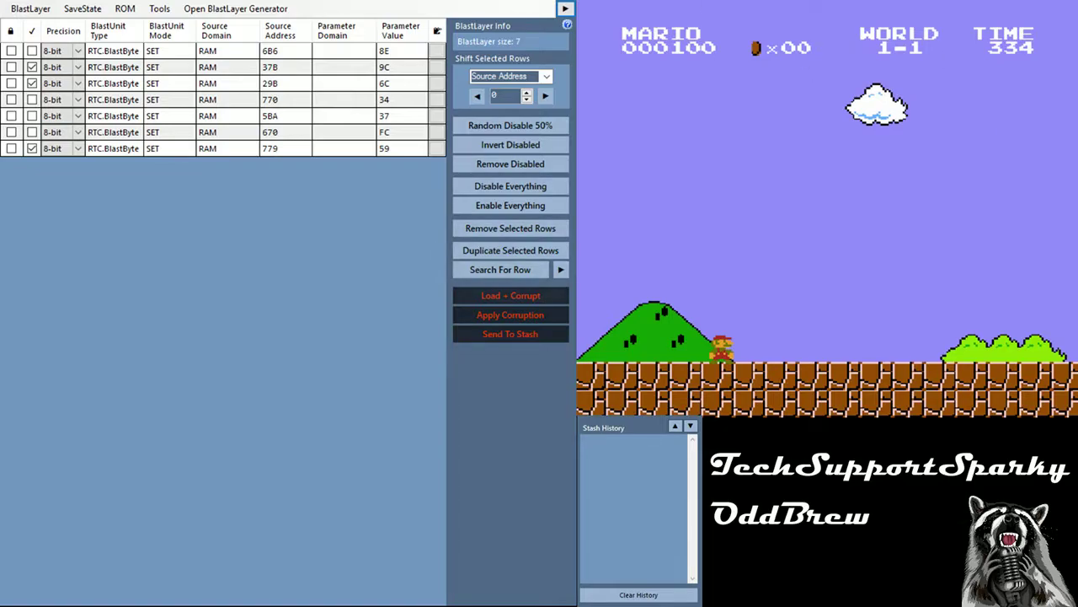
click(498, 300)
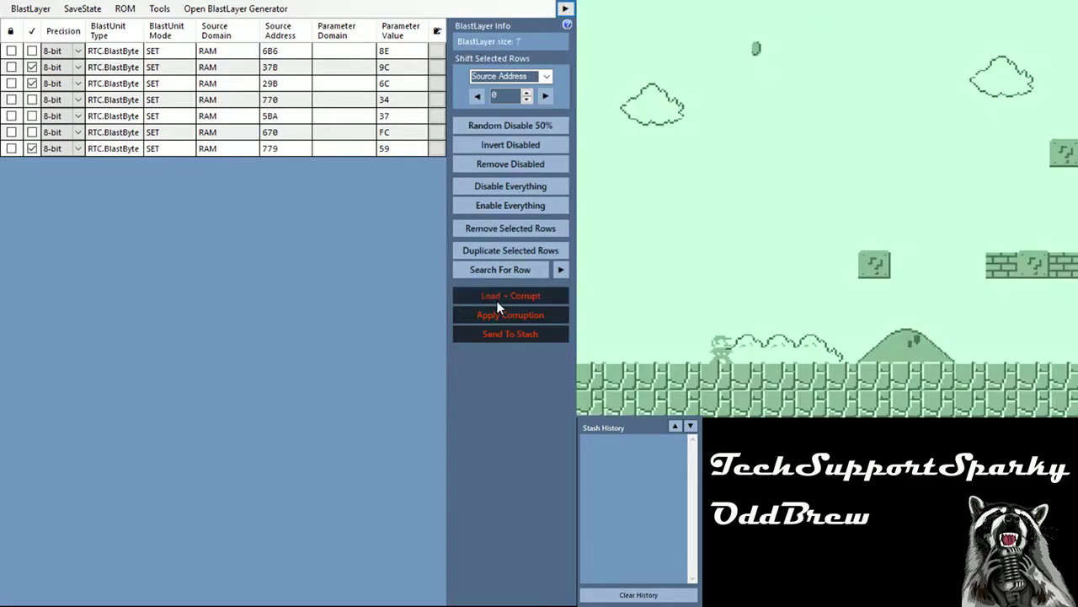
click(511, 165)
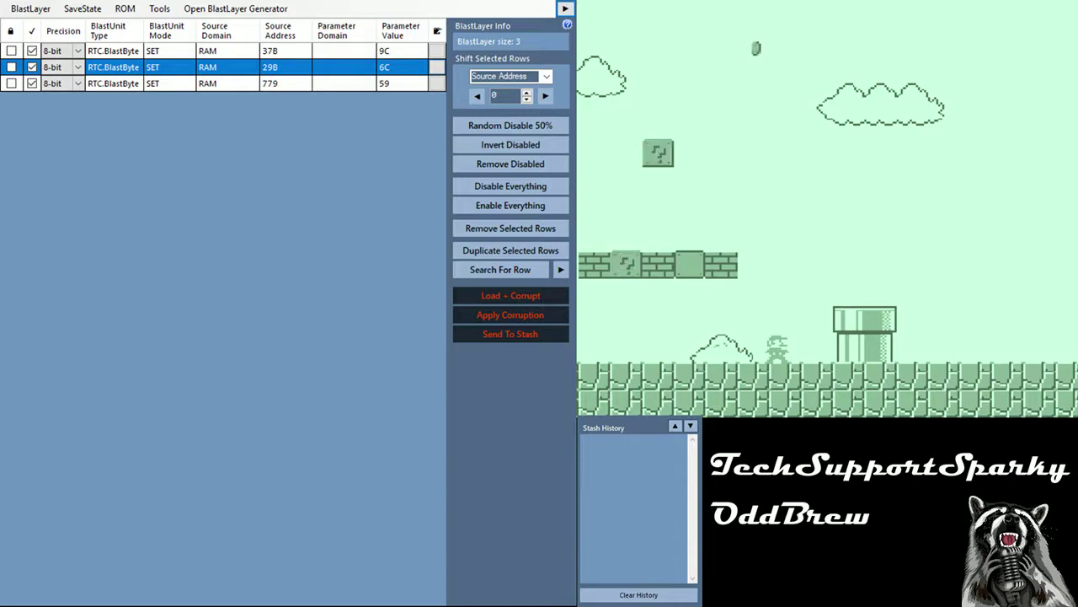
Randomly disable 50% of the three-unit BlastLayer, leaving 37B and 29B enabled, and test them with Load + Corrupt
click(273, 296)
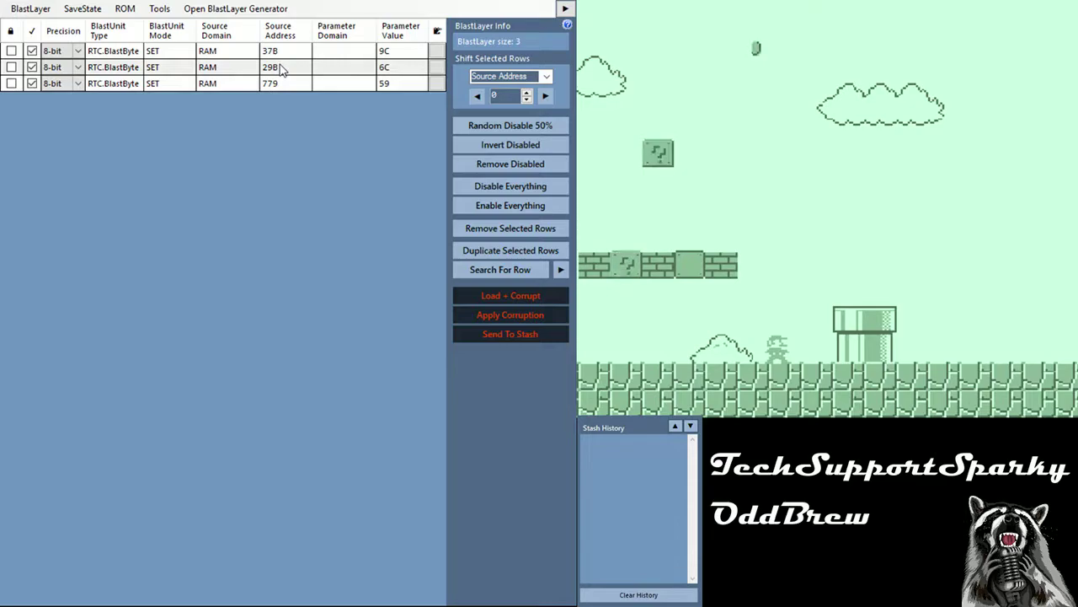
click(534, 126)
click(505, 126)
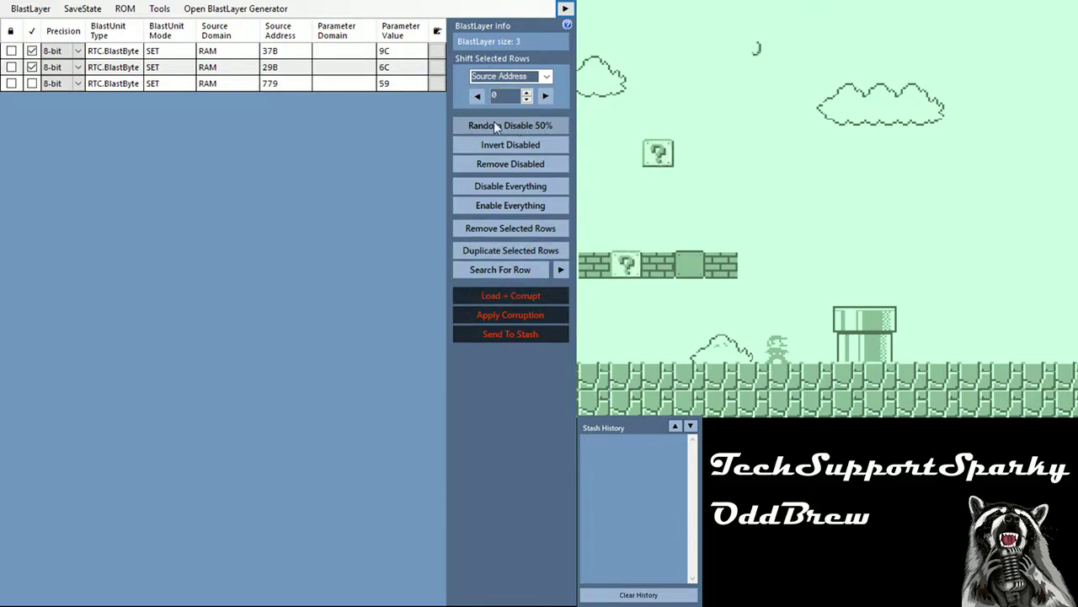
click(536, 294)
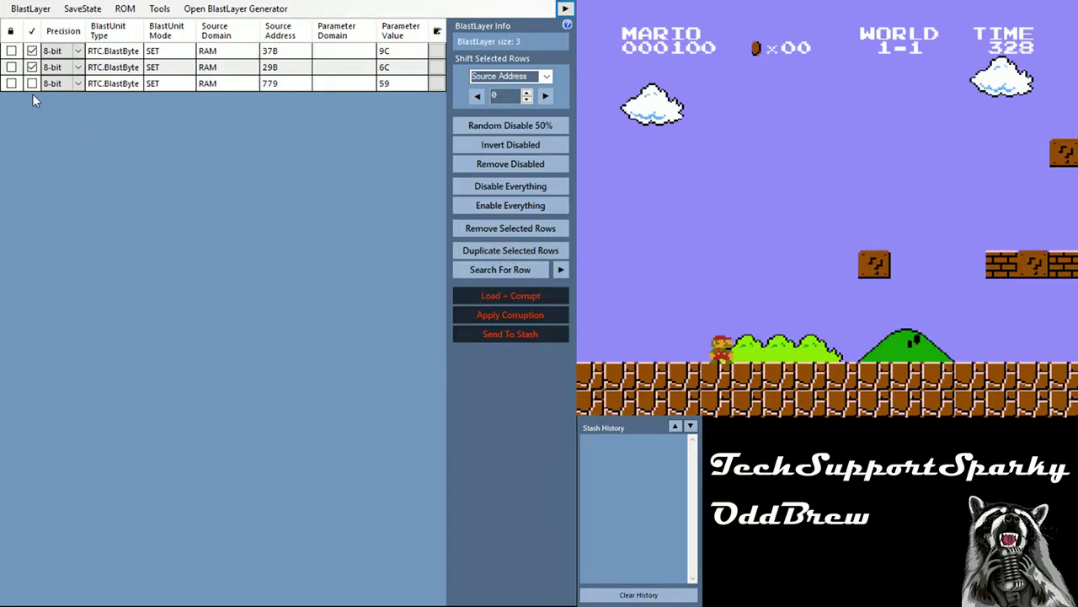
Invert the disabled units so only source address 779 is enabled, and test it with Load + Corrupt
click(267, 84)
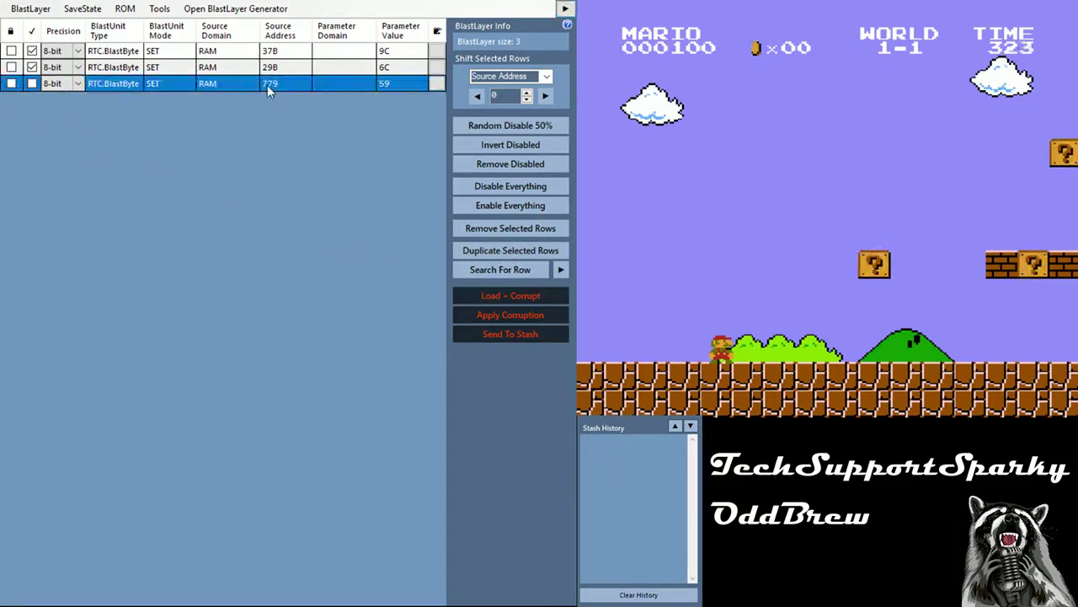
click(138, 68)
click(140, 52)
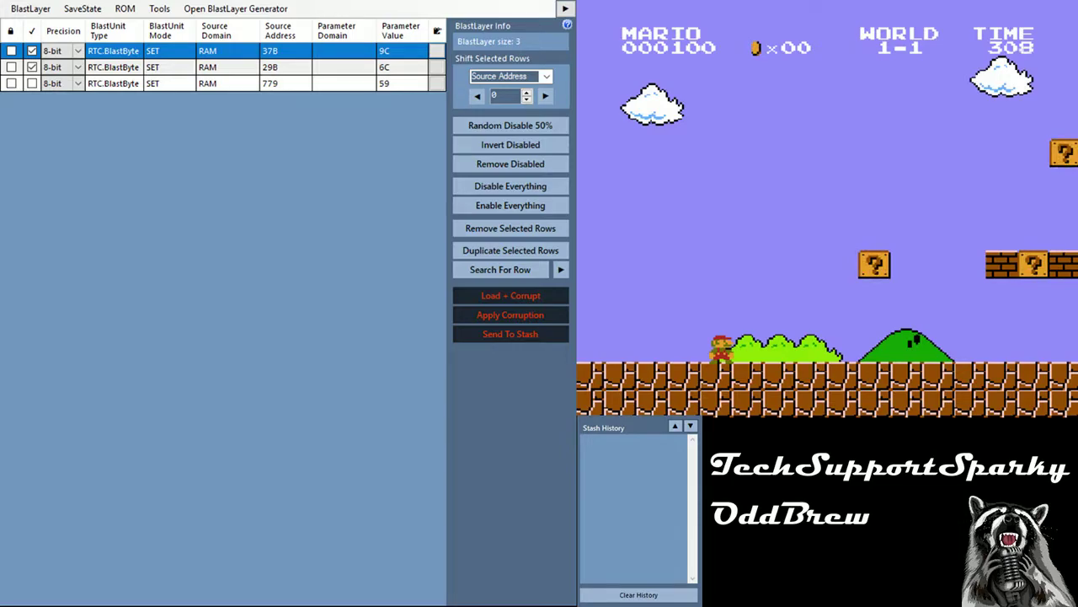
click(527, 144)
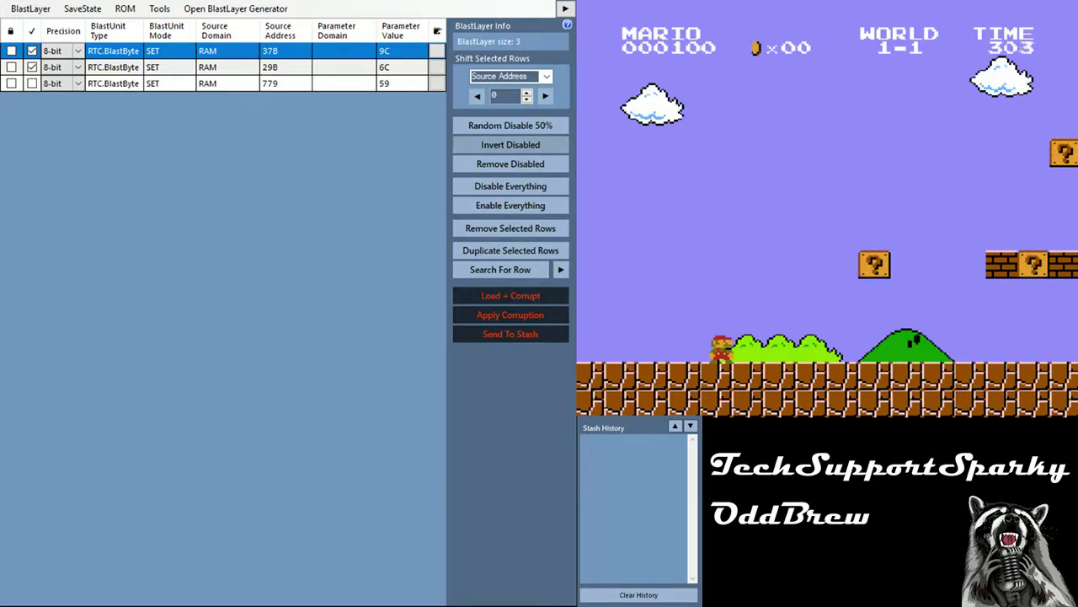
click(536, 292)
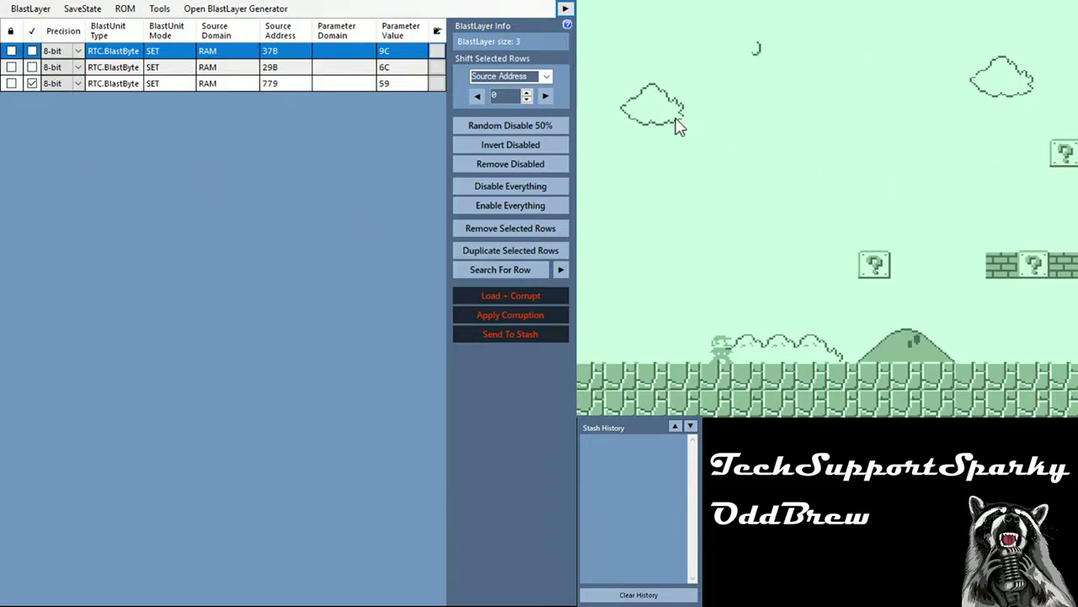
Remove the disabled units from the BlastLayer and send the remaining source address 779 unit to the stash
click(489, 164)
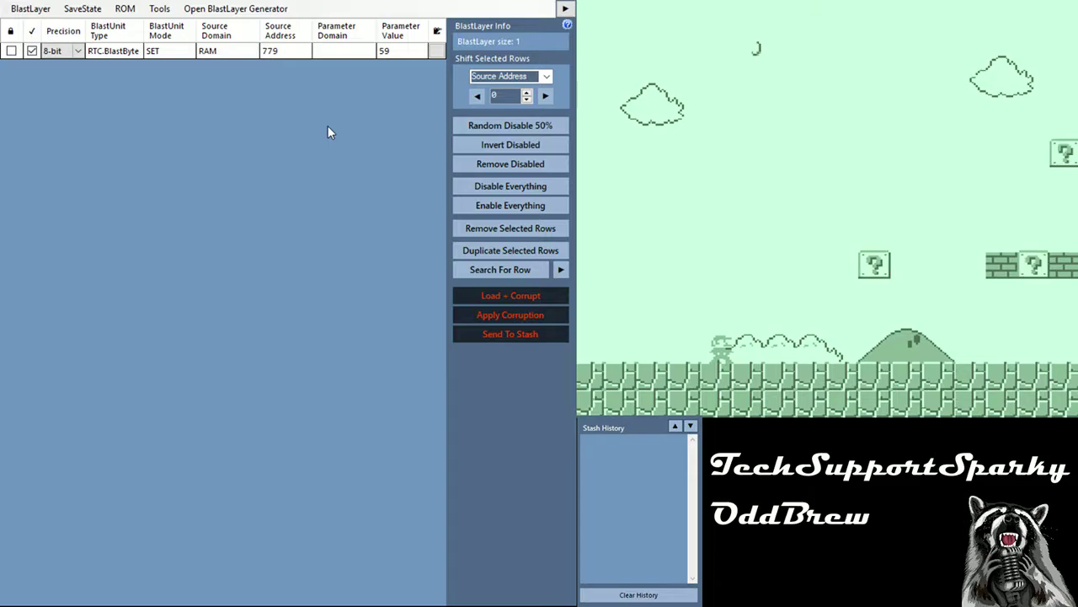
click(494, 335)
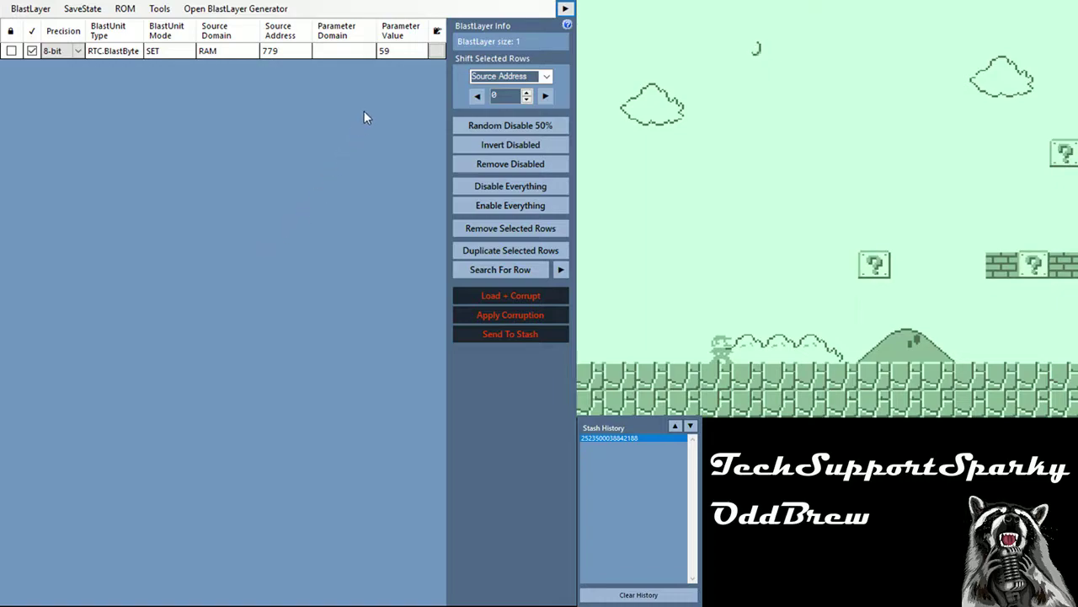
Set the parameter value of the source address 779 unit to 0 and test it with Load + Corrupt
click(391, 56)
click(396, 53)
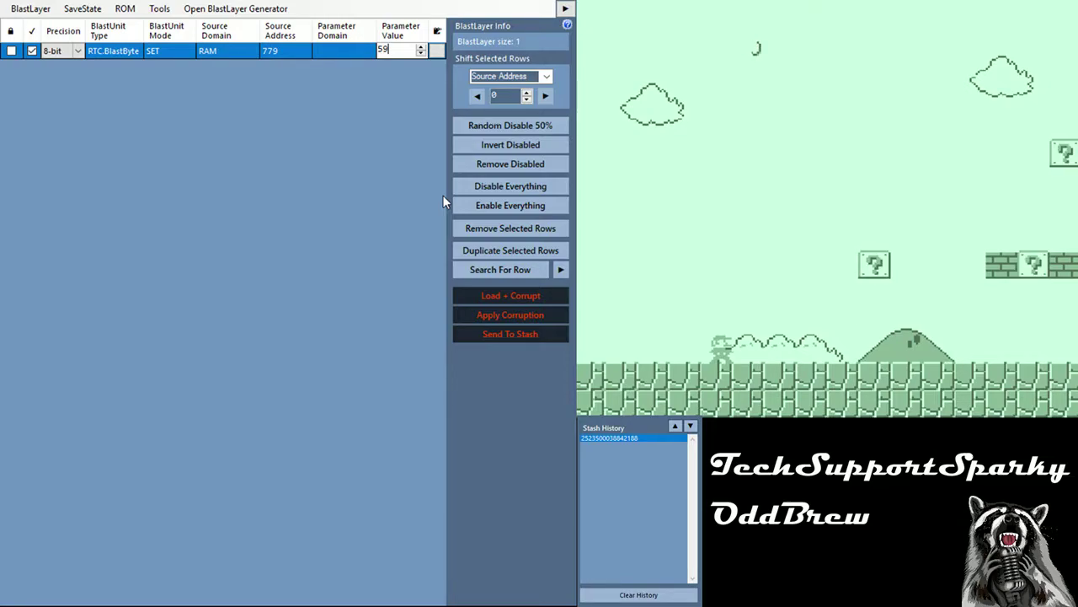
key(BackSpace)
key(BackSpace)
click(511, 298)
click(511, 296)
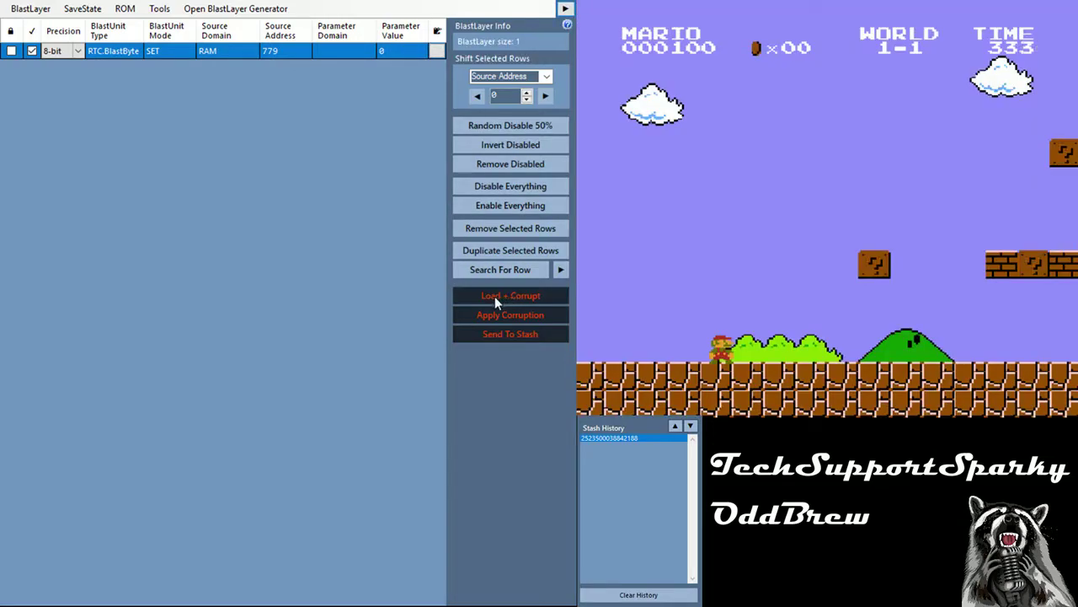
Set the 779 unit's parameter value to FF and test it with Load + Corrupt
click(389, 51)
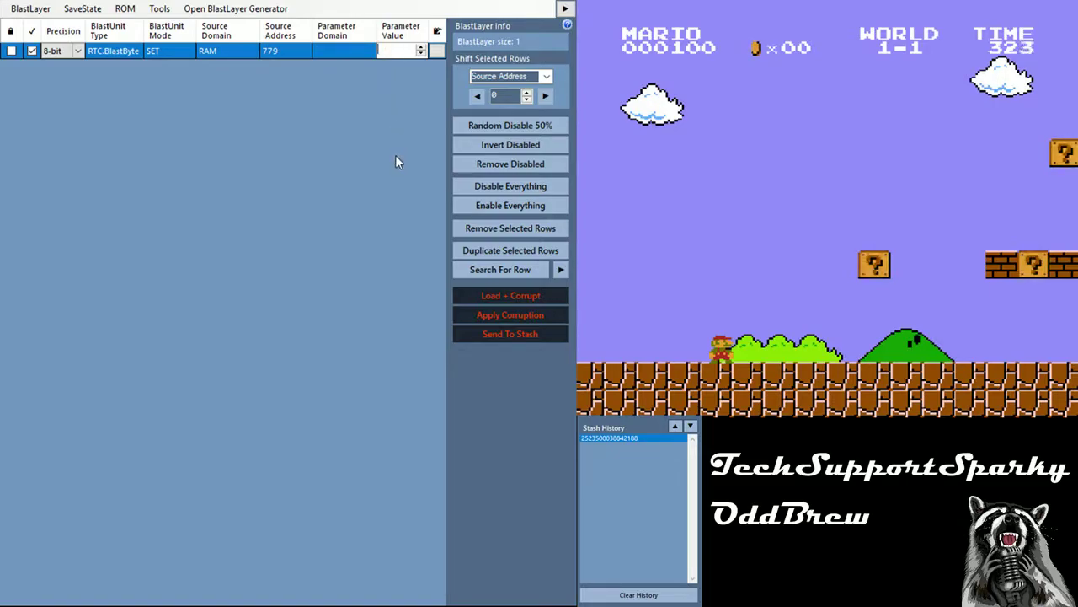
text(FF)
click(501, 296)
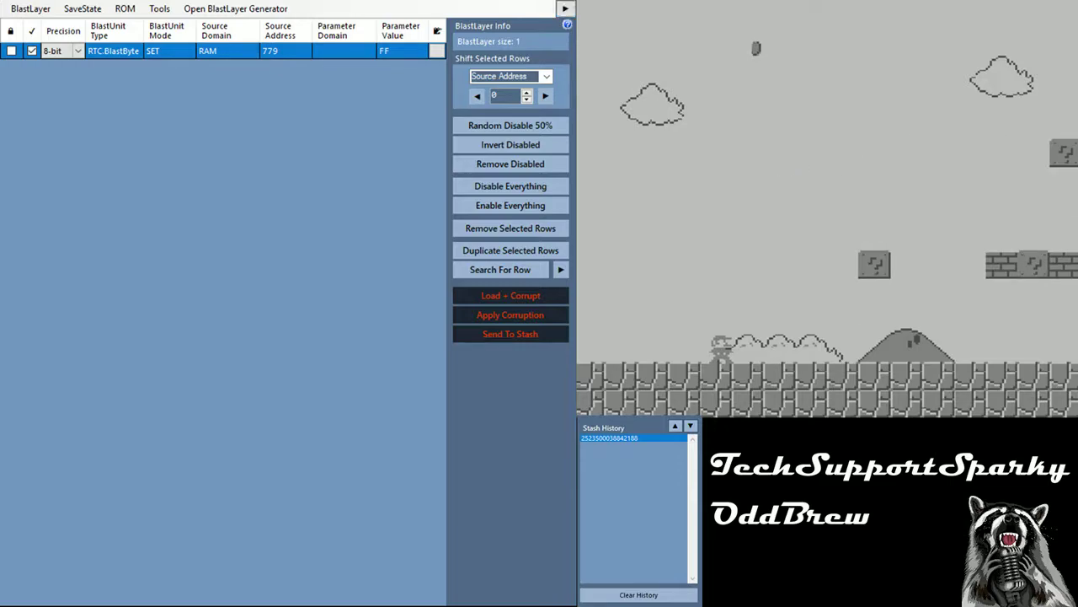
Set the 779 unit's parameter value to 30 and test it with Load + Corrupt
click(393, 51)
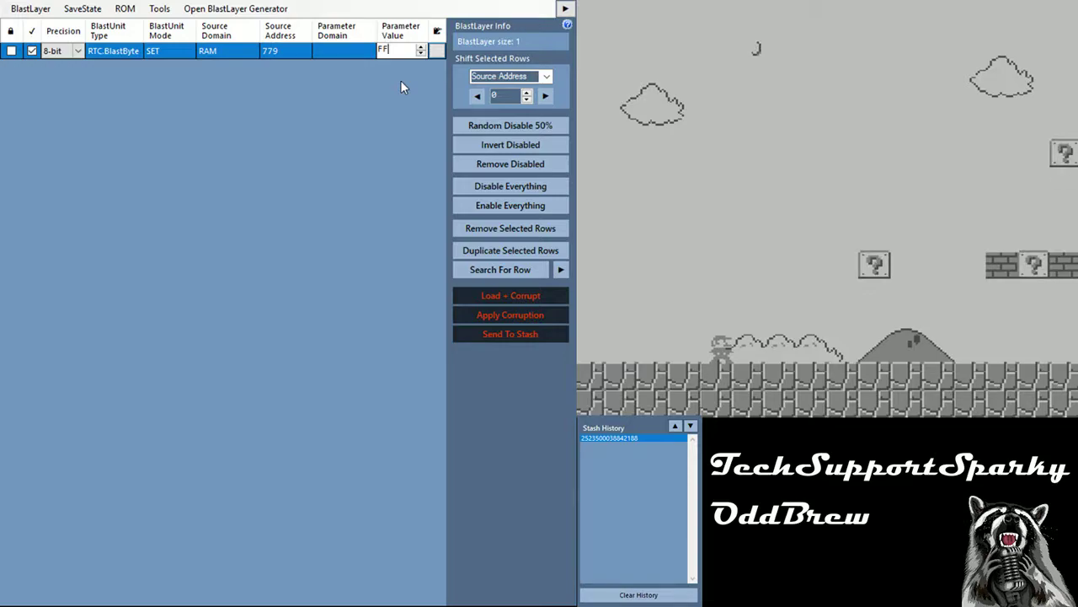
key(BackSpace)
key(BackSpace)
key(alt)
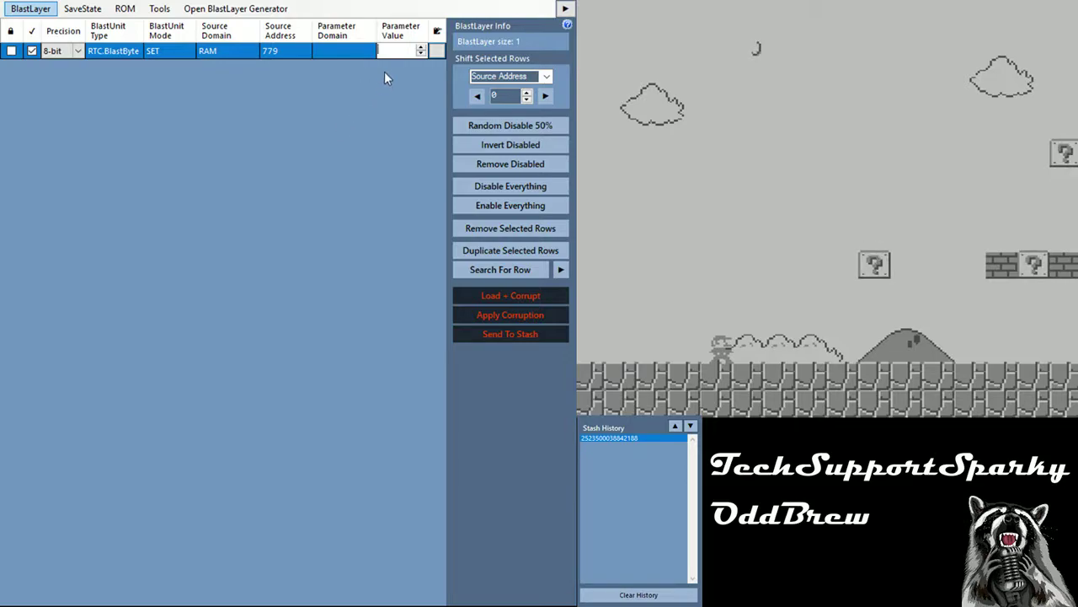
text(30)
click(502, 294)
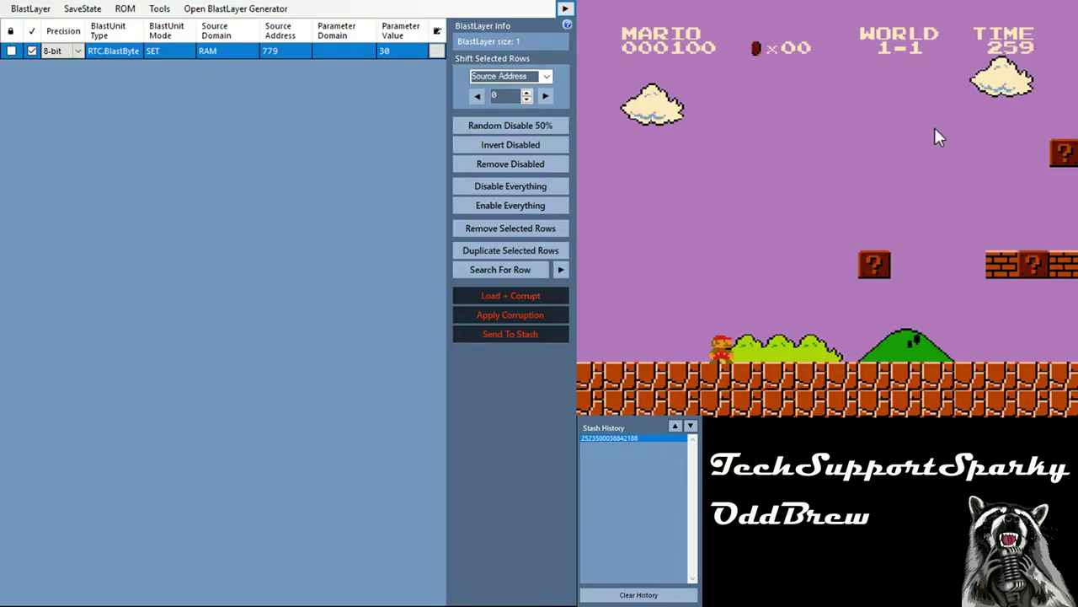
Run Mario forward through World 1-1 toward the first green pipe to check the corruption during play
key(Right)
key(Right)
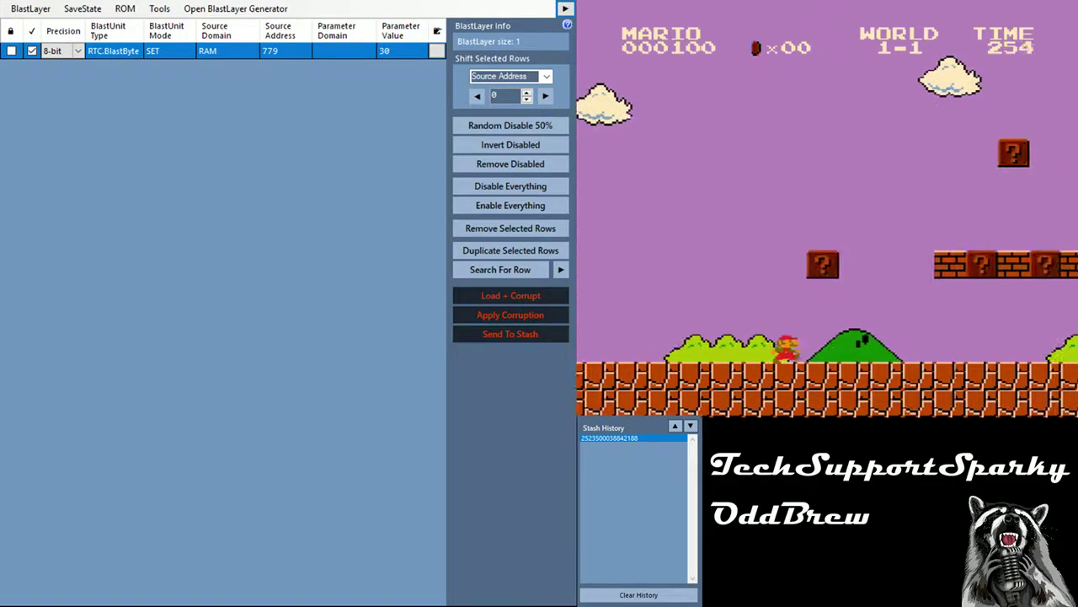
key(Right)
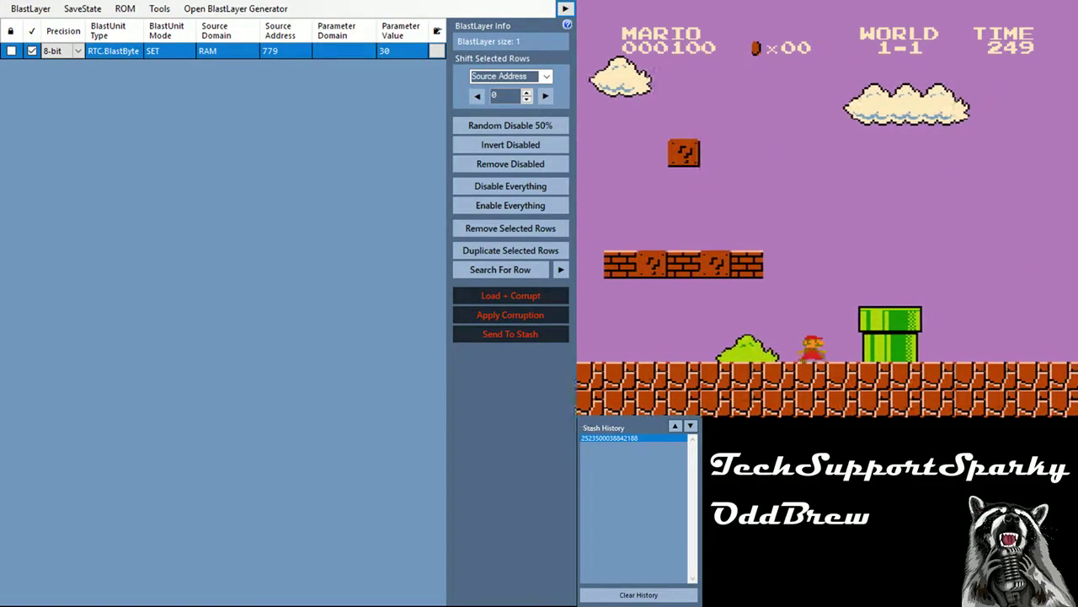